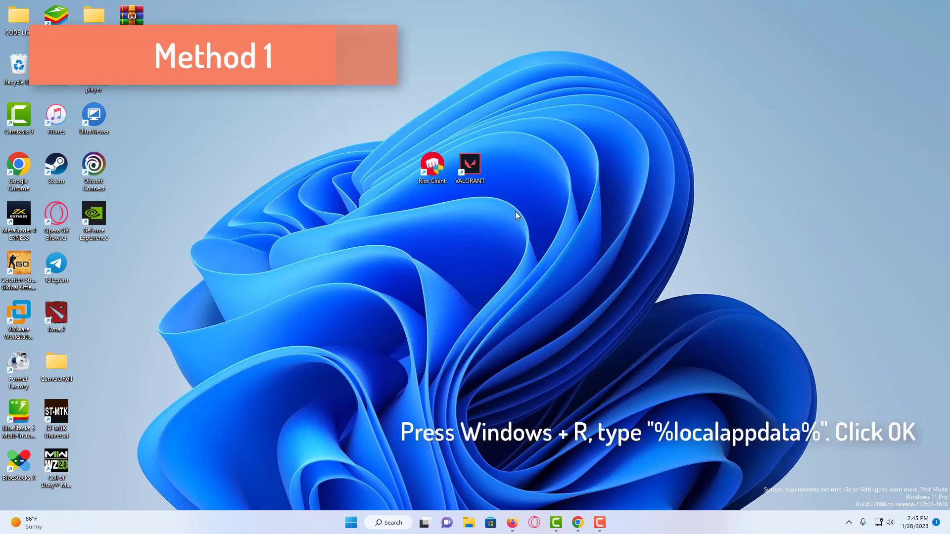
Step: Bring up the Run dialog with the %localappdata% path entered in the Open field
key(super+r)
click(95, 458)
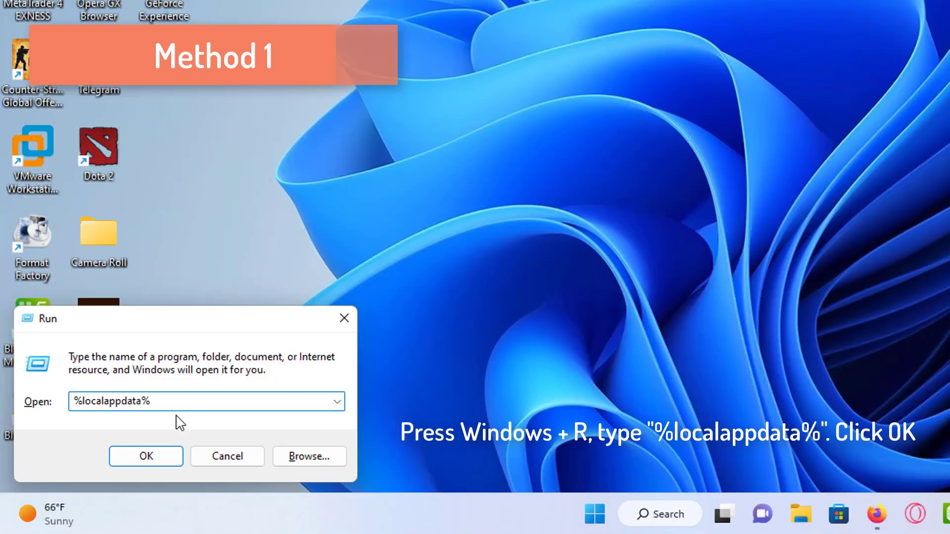
drag(113, 459, 28, 461)
click(163, 414)
drag(163, 414, 58, 402)
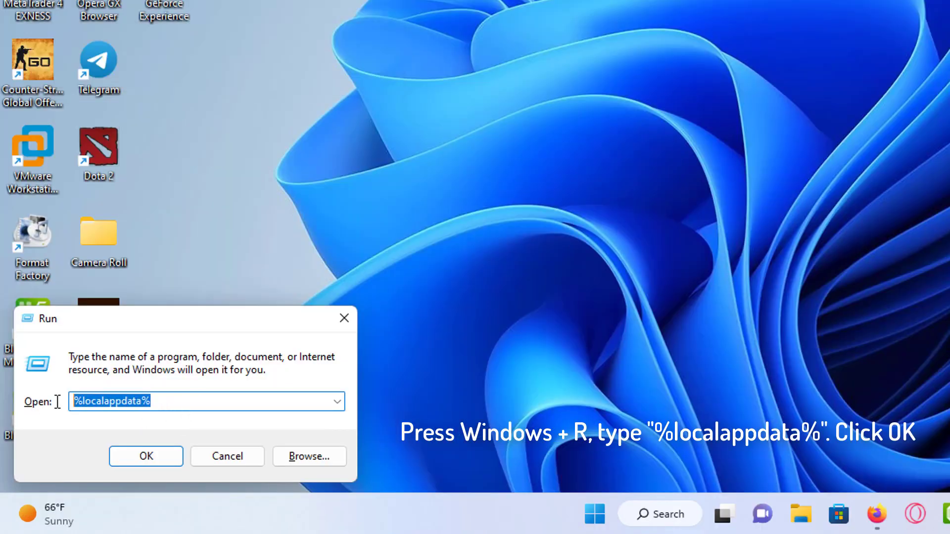
click(57, 402)
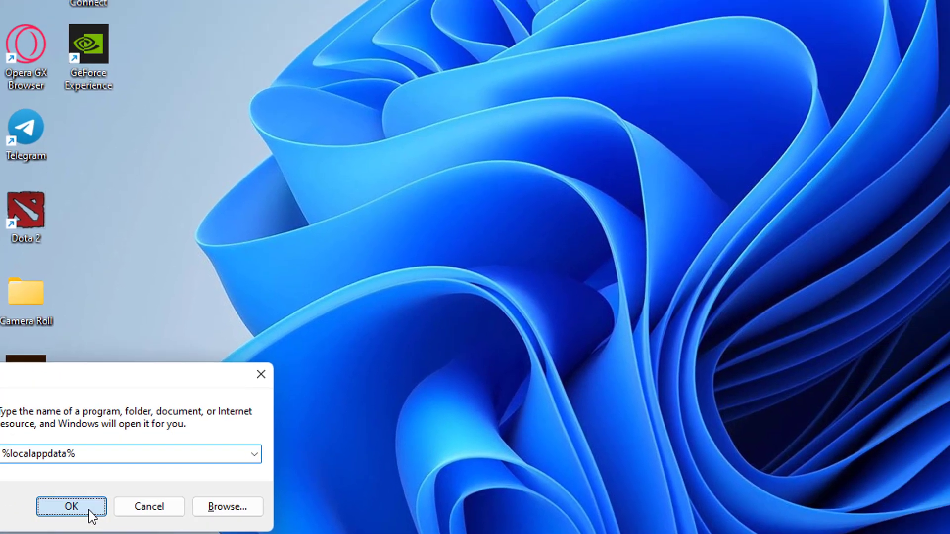
Step: Open AppData Local and delete its VALORANT folder
click(146, 456)
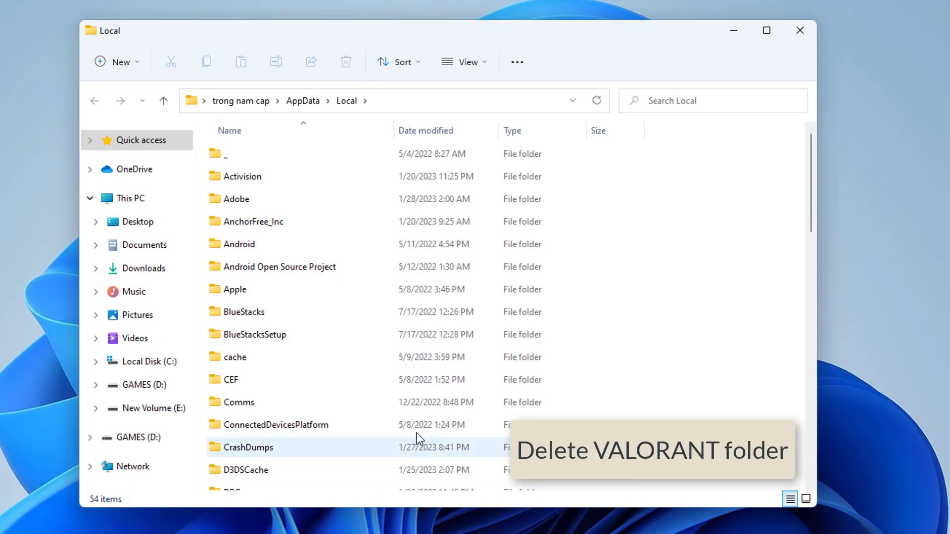
scroll(311, 407, down, 4)
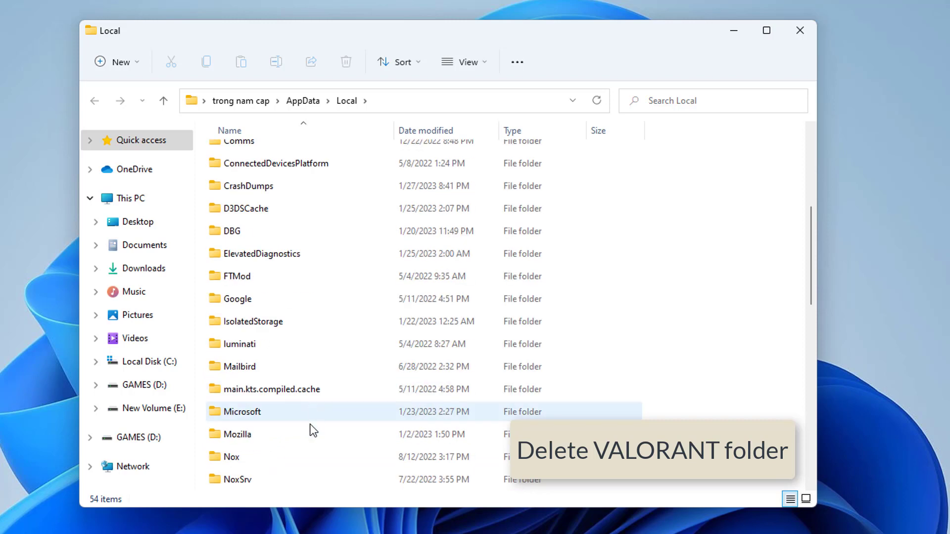
scroll(310, 429, down, 5)
scroll(312, 429, down, 2)
scroll(313, 435, down, 2)
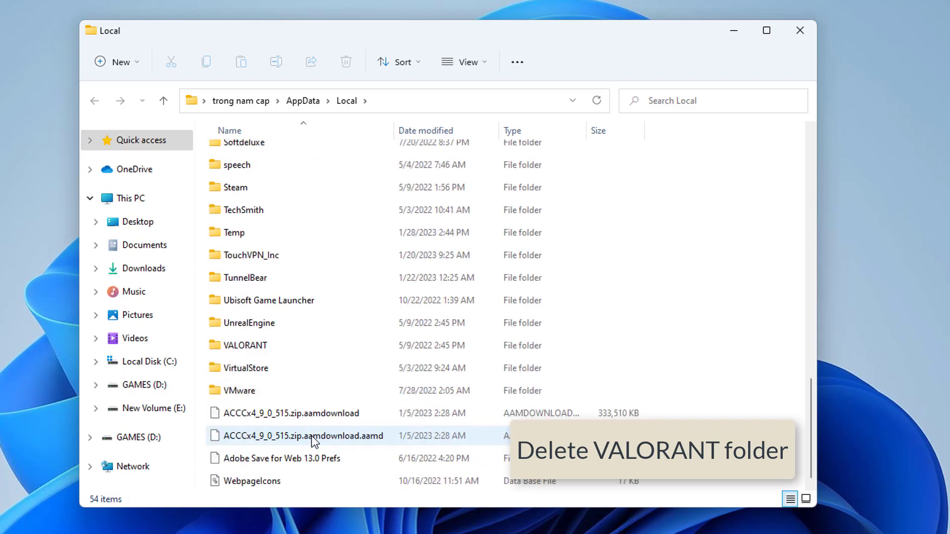
click(282, 345)
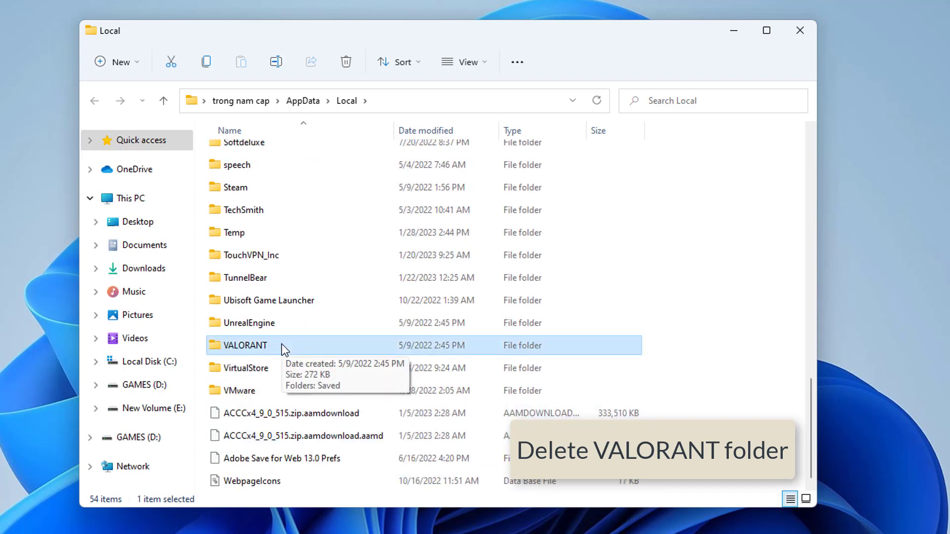
key(Delete)
Step: Delete the VALORANT folder inside Local\Riot Games
click(278, 277)
scroll(279, 281, up, 2)
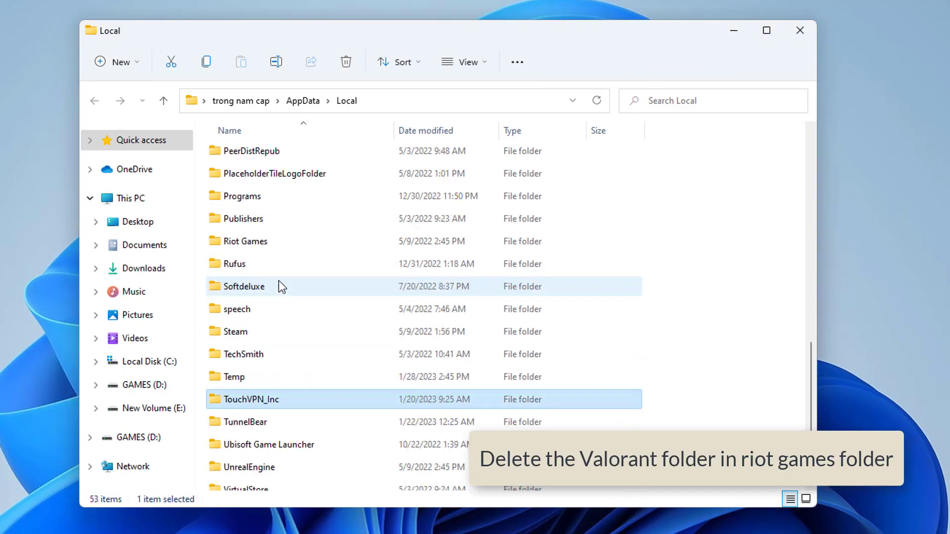
double_click(273, 280)
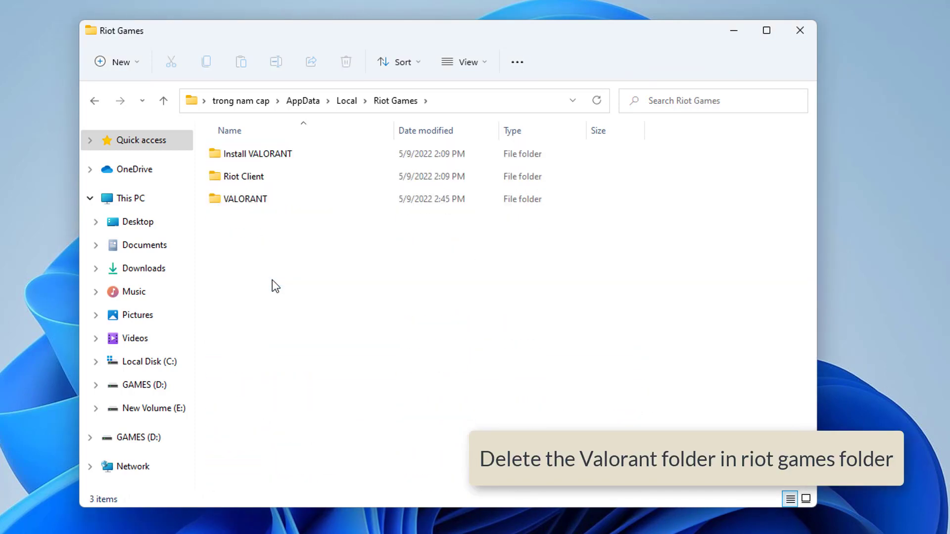
click(269, 201)
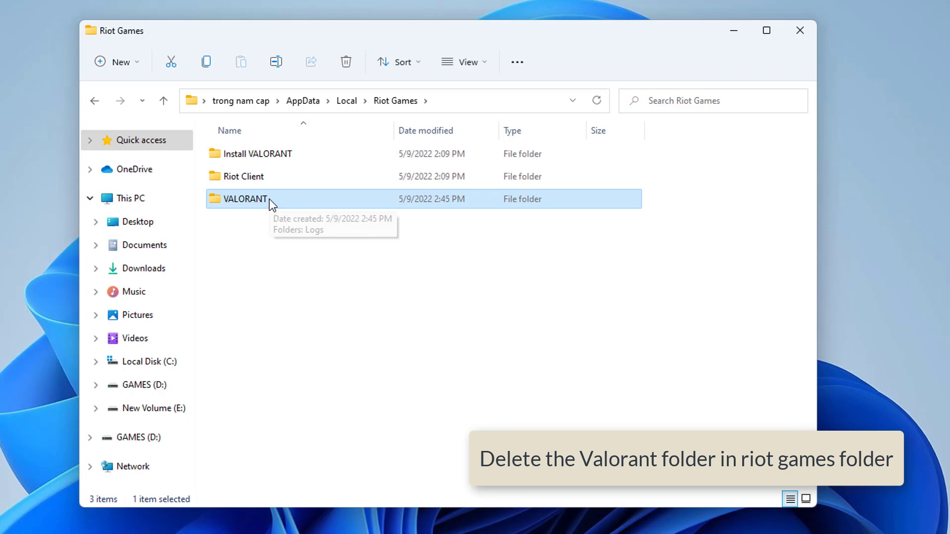
right_click(269, 199)
click(313, 472)
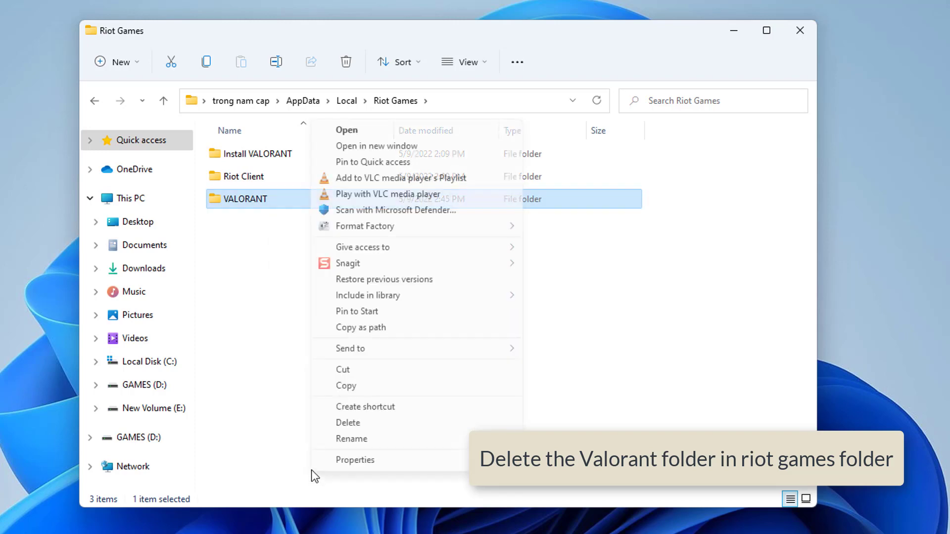
click(357, 428)
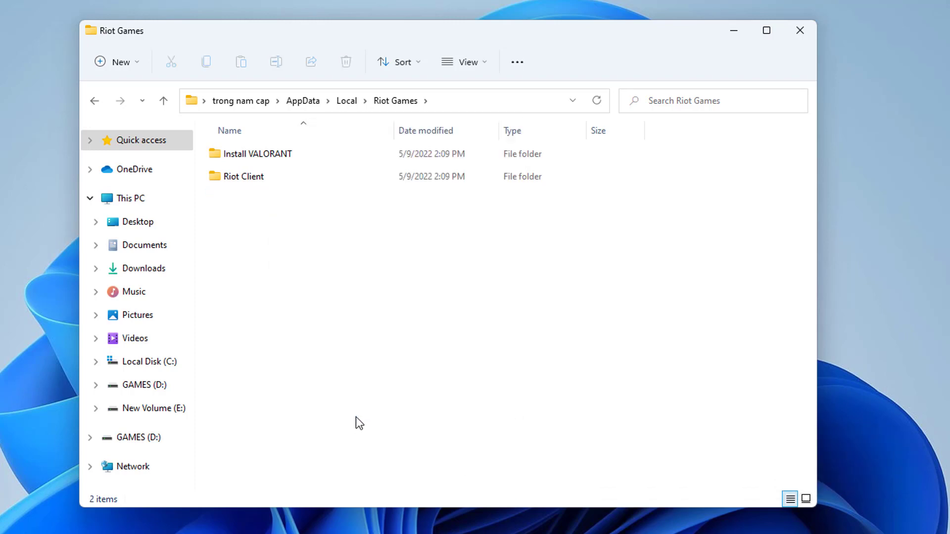
Step: Close Explorer and open the VALORANT desktop shortcut's file location
click(803, 28)
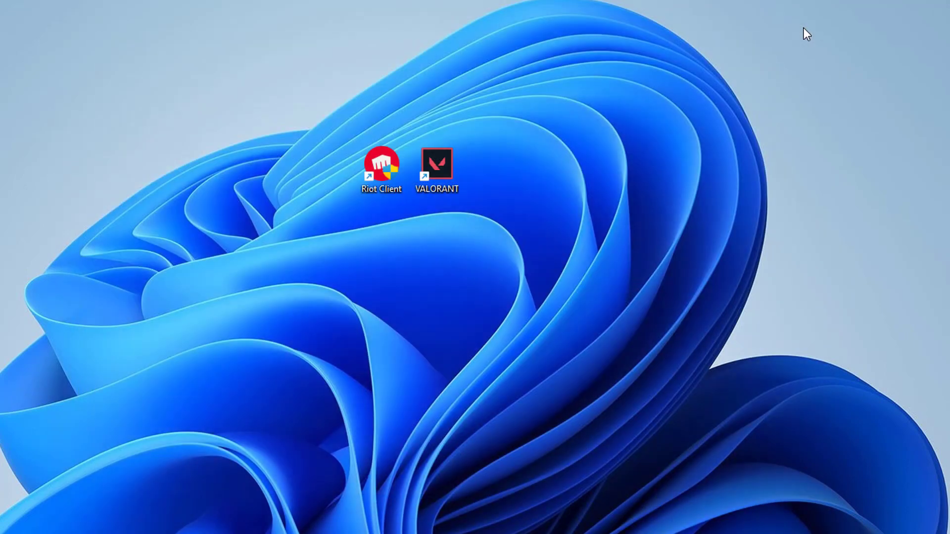
right_click(448, 169)
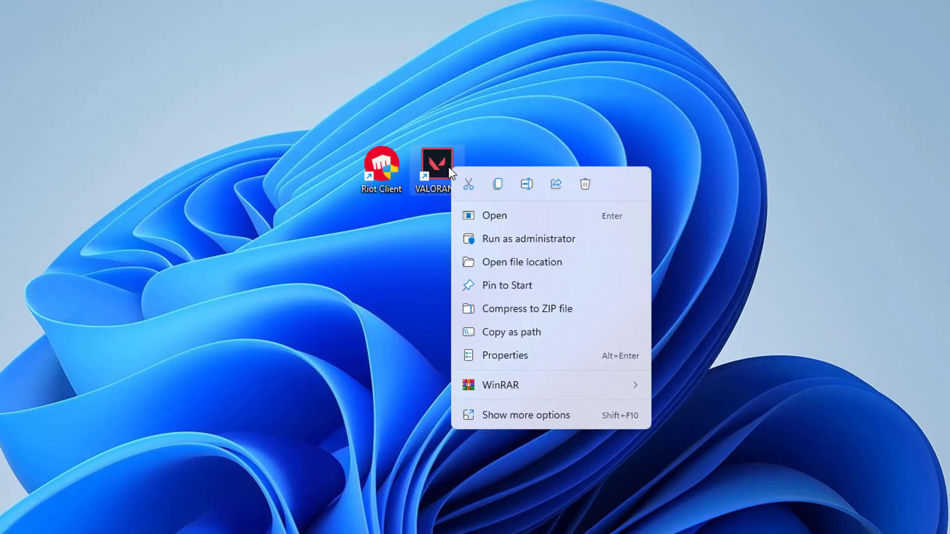
click(530, 263)
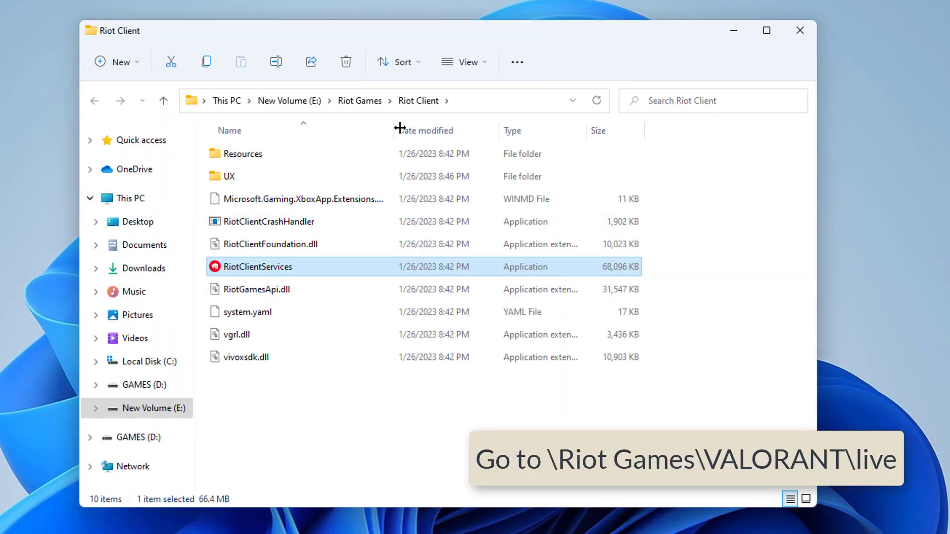
Step: Navigate from Riot Games into the VALORANT\live folder on drive E
click(372, 104)
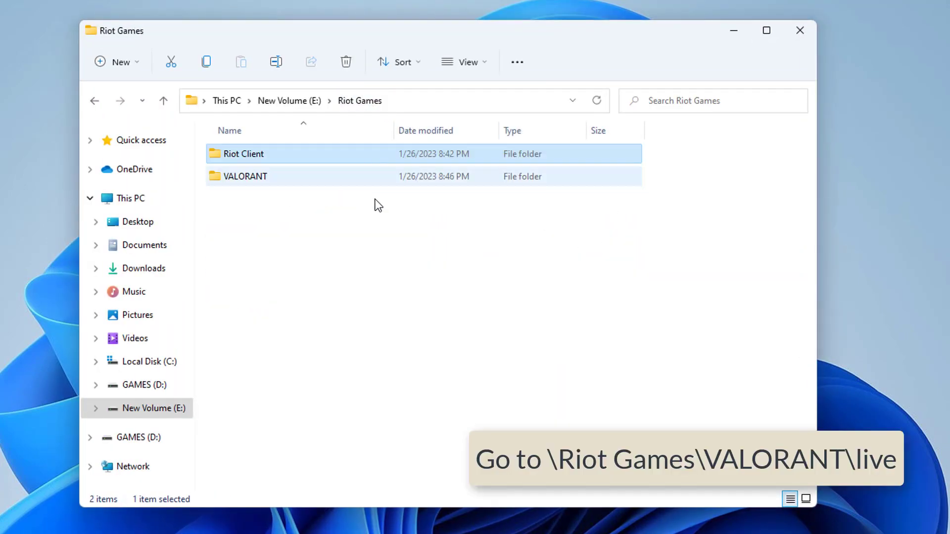
double_click(268, 184)
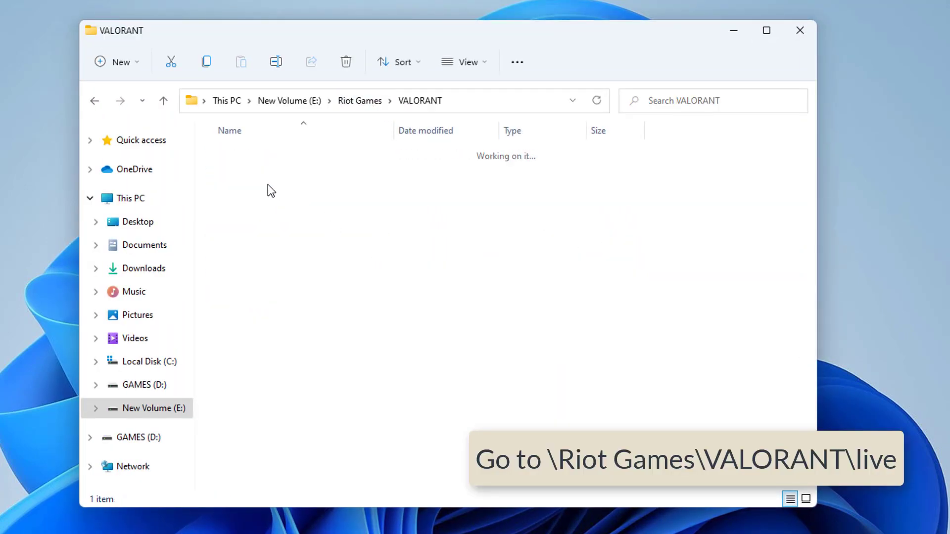
double_click(257, 161)
Step: Delete Manifest_DebugFiles_Win64 and Manifest_NonUFSFiles_Win64 from the live folder
click(308, 199)
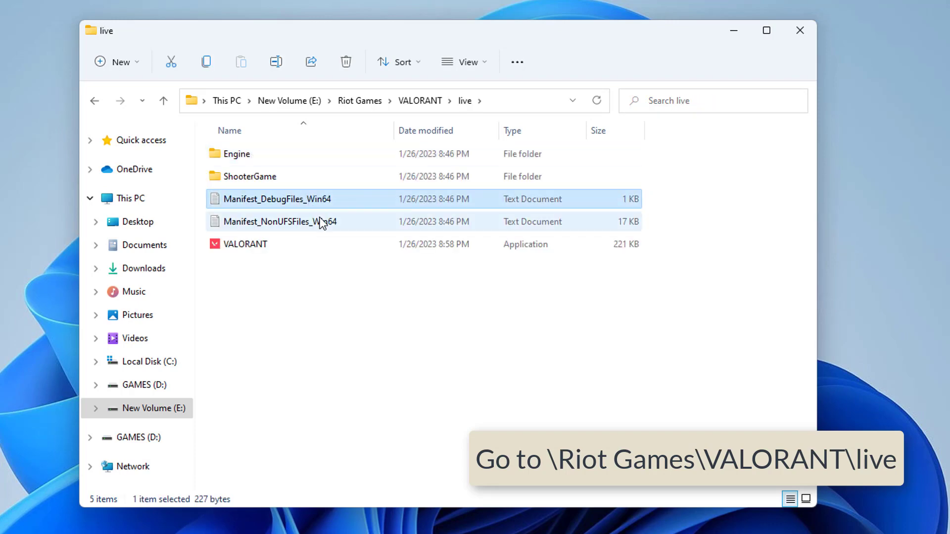
ctrl+click(321, 222)
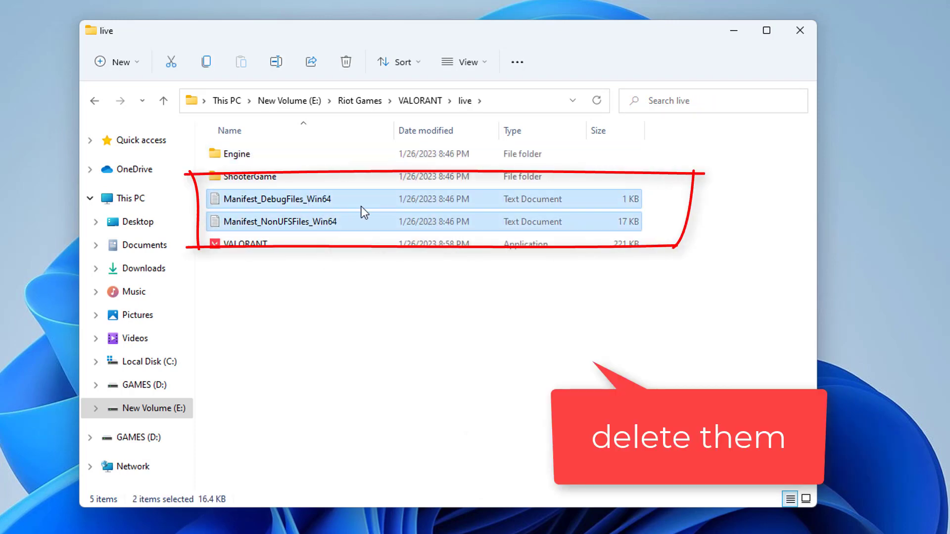
mouse_move(349, 200)
right_click(349, 205)
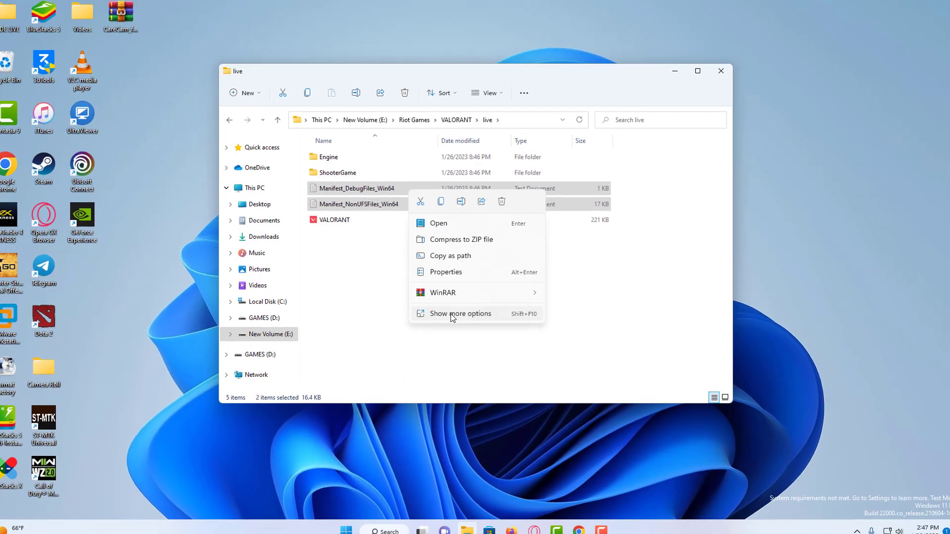
click(450, 318)
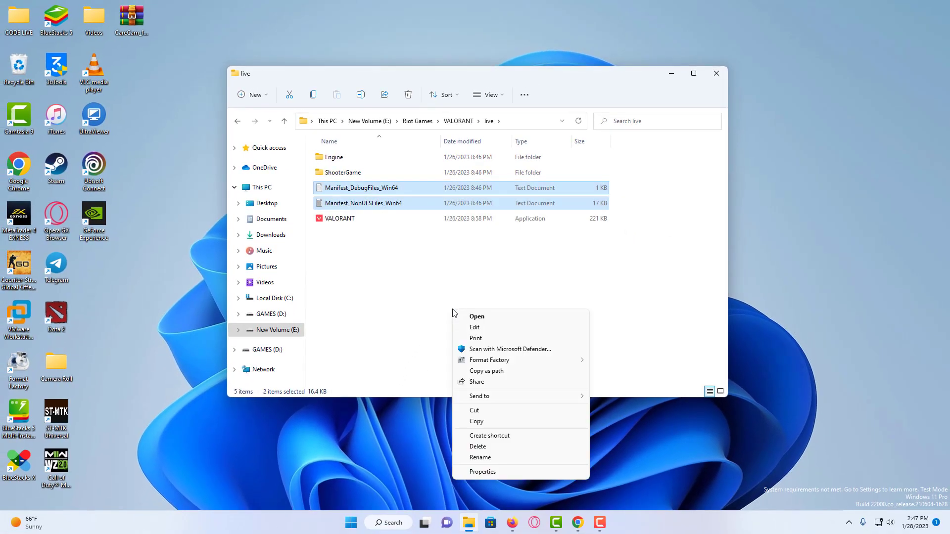
click(475, 448)
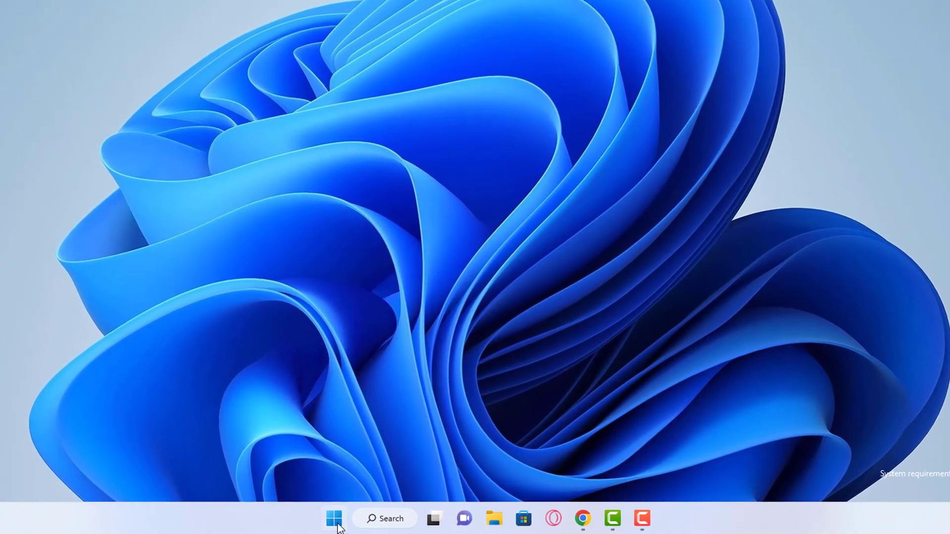
Step: Search the Start menu for 'control panel' and launch Control Panel
click(363, 523)
text(contro)
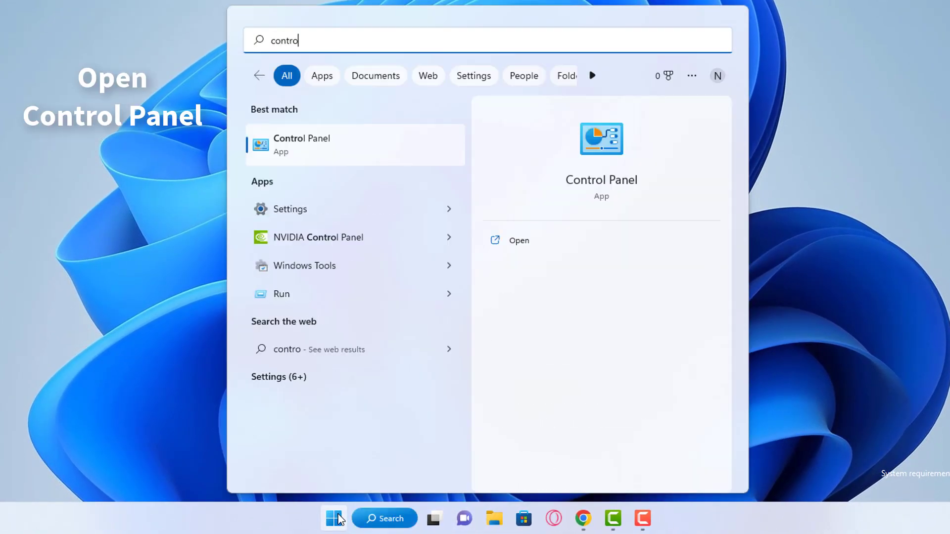
text(l panel)
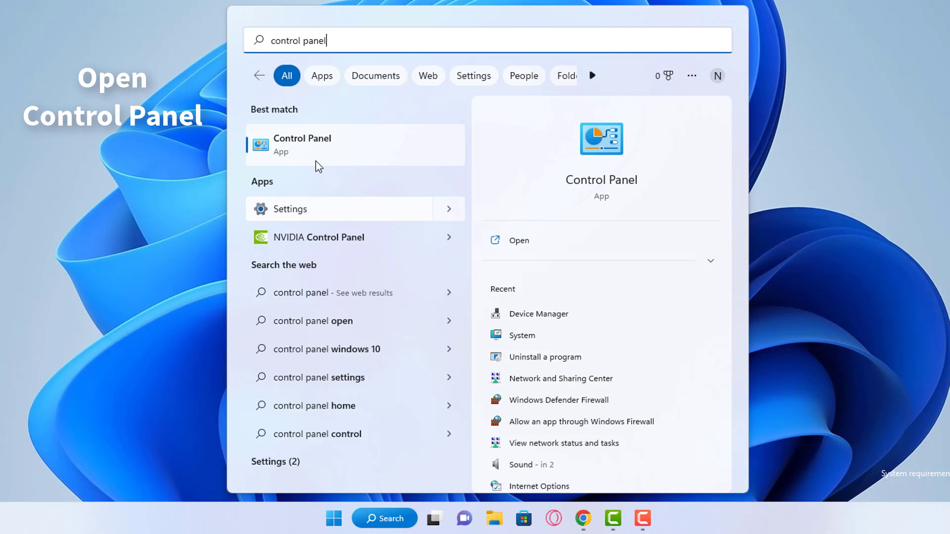
click(320, 155)
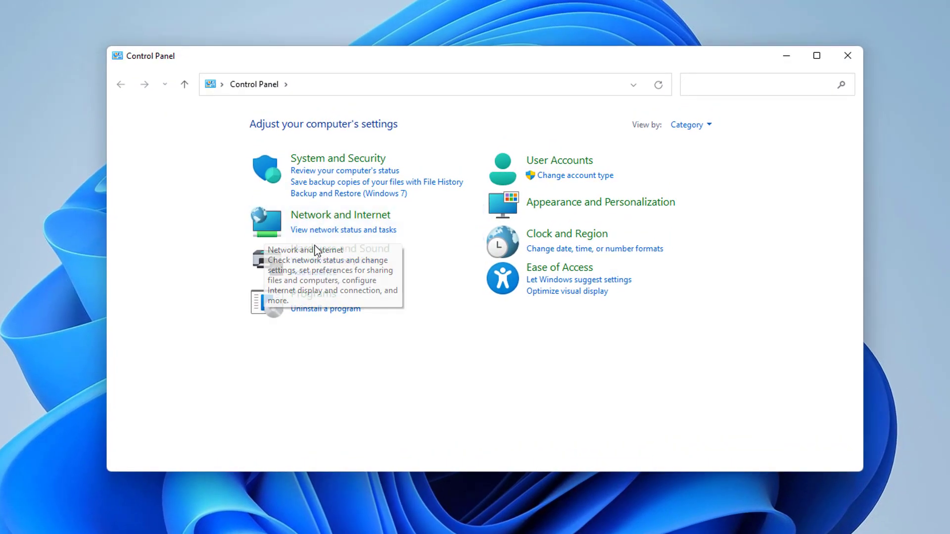
Step: Uninstall Riot Vanguard from Programs and Features, then refresh the list with F5
click(355, 311)
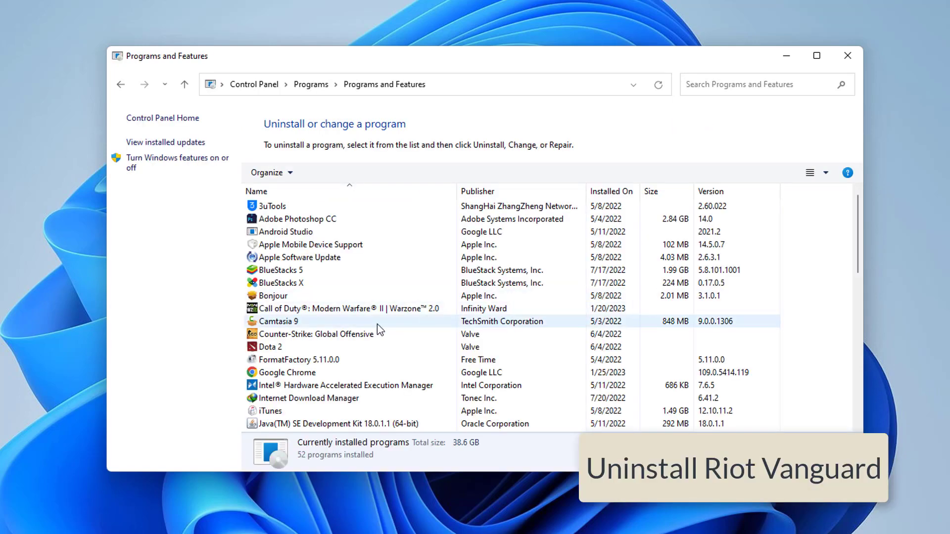
scroll(372, 331, down, 6)
scroll(373, 334, down, 5)
click(297, 285)
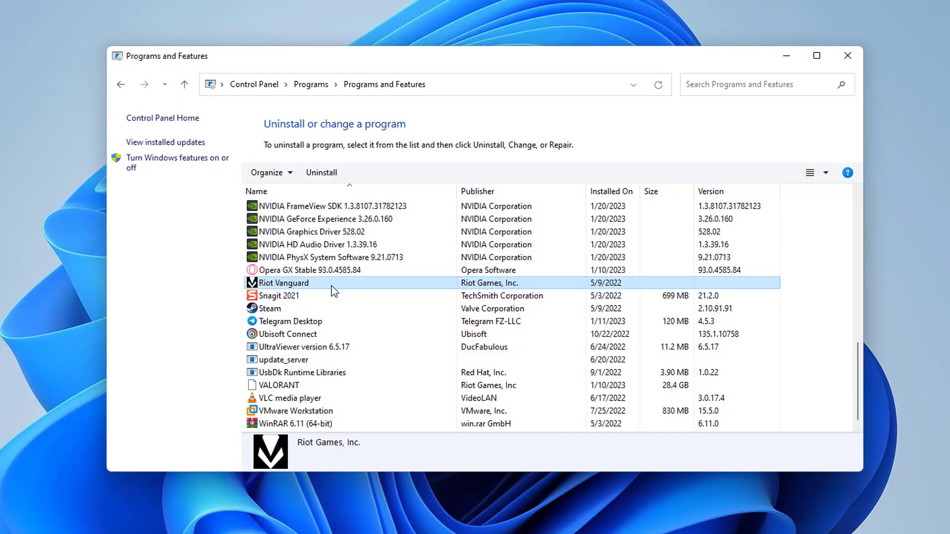
right_click(315, 280)
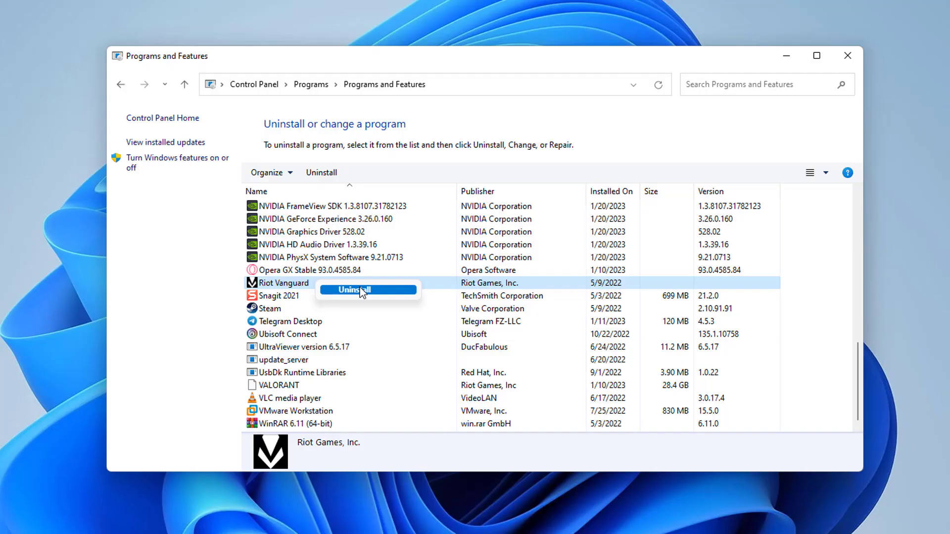
click(361, 292)
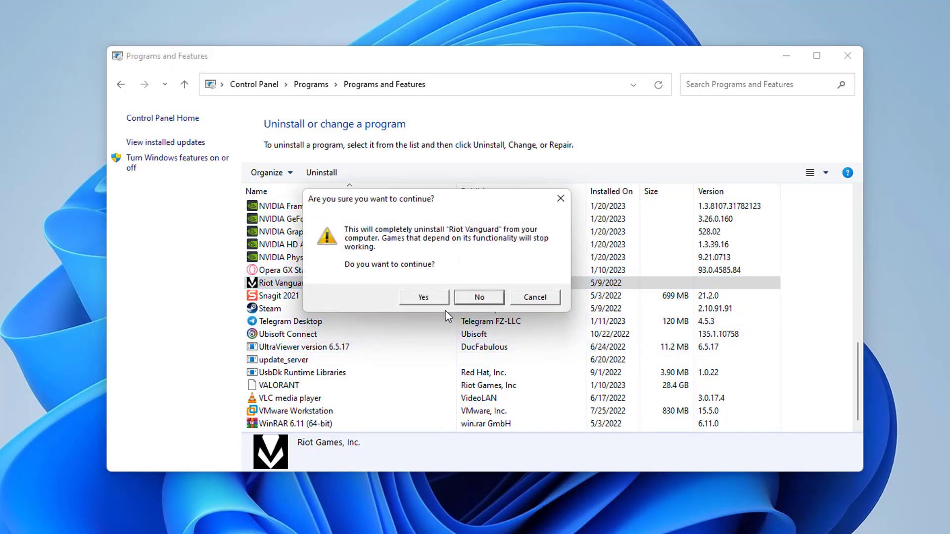
click(441, 303)
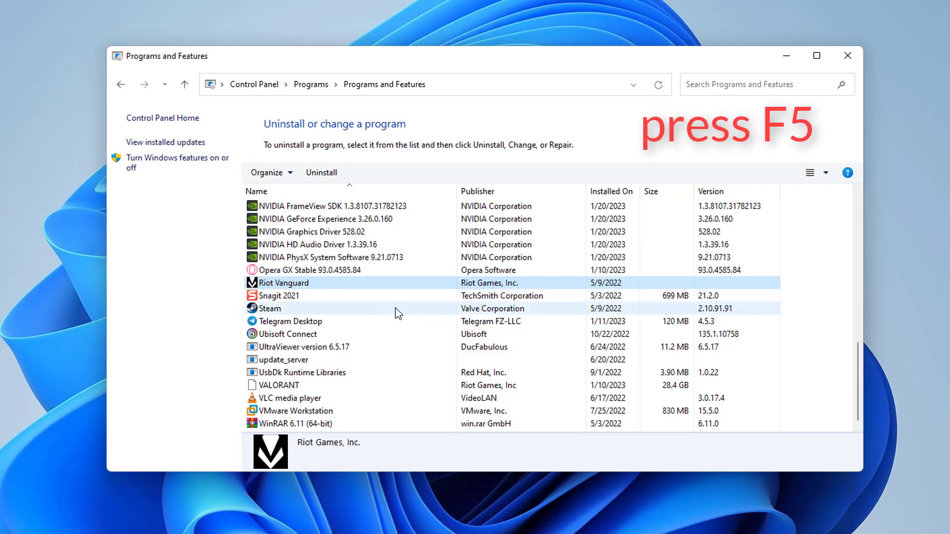
key(F5)
scroll(396, 353, down, 8)
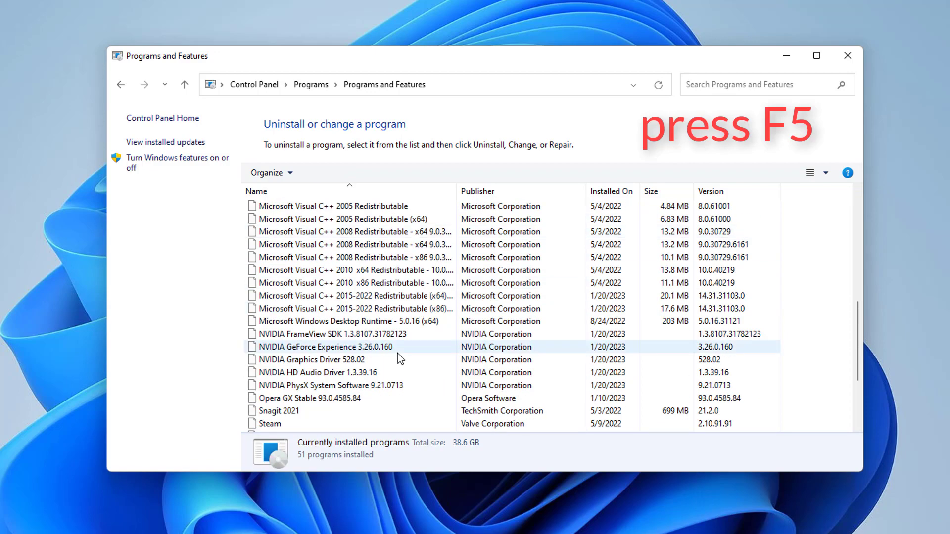
scroll(398, 356, down, 3)
scroll(396, 349, up, 2)
scroll(394, 340, up, 1)
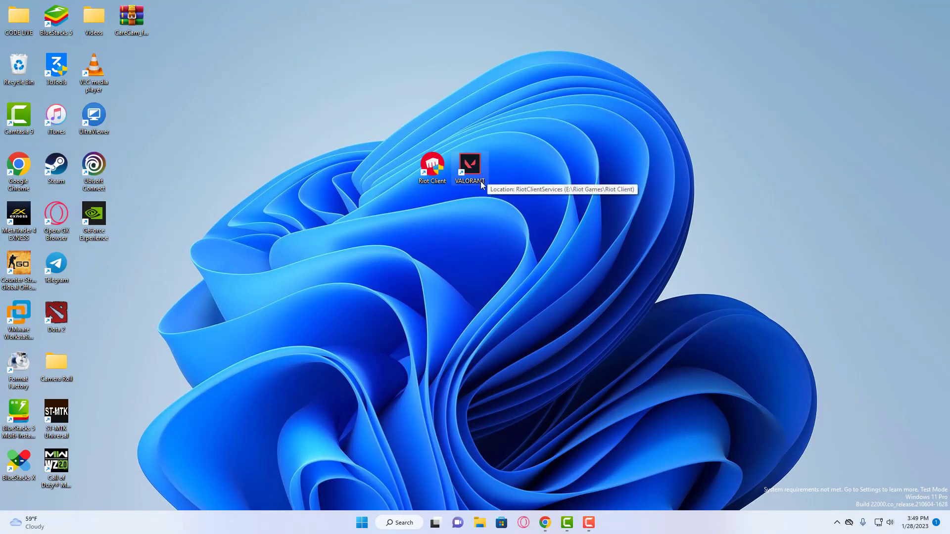
Step: Launch VALORANT from the desktop shortcut to reinstall Vanguard, then restart Windows
double_click(477, 168)
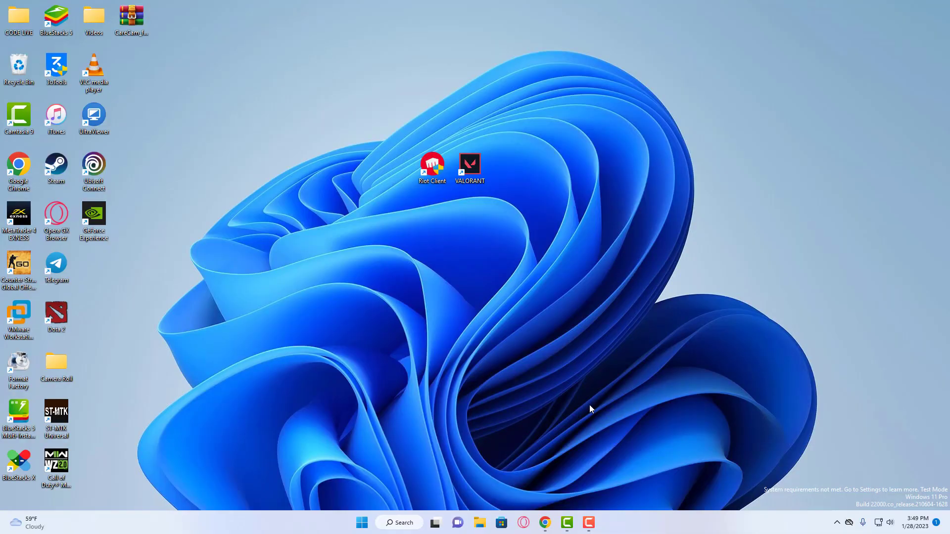
click(361, 522)
Step: Search Windows for 'graphics settings'
click(361, 523)
text(gra)
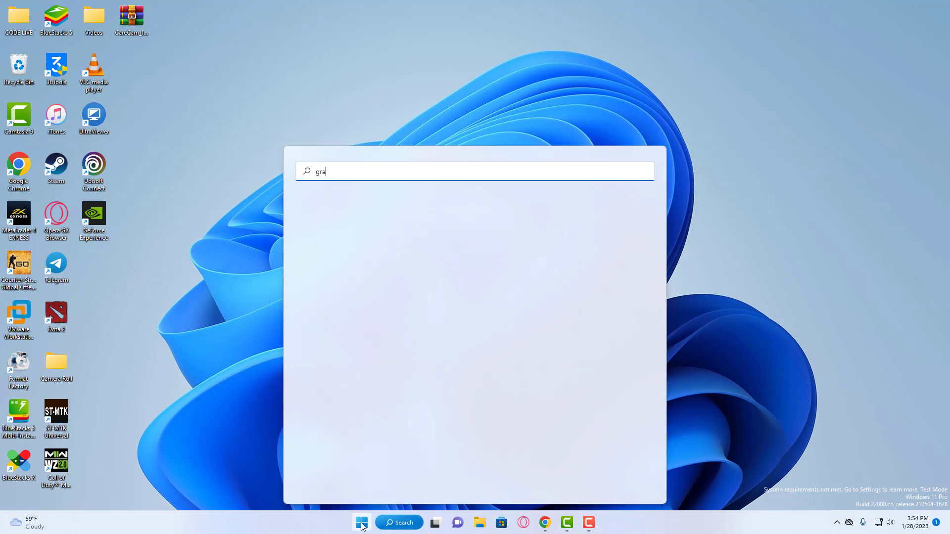
text(phic)
text(s s)
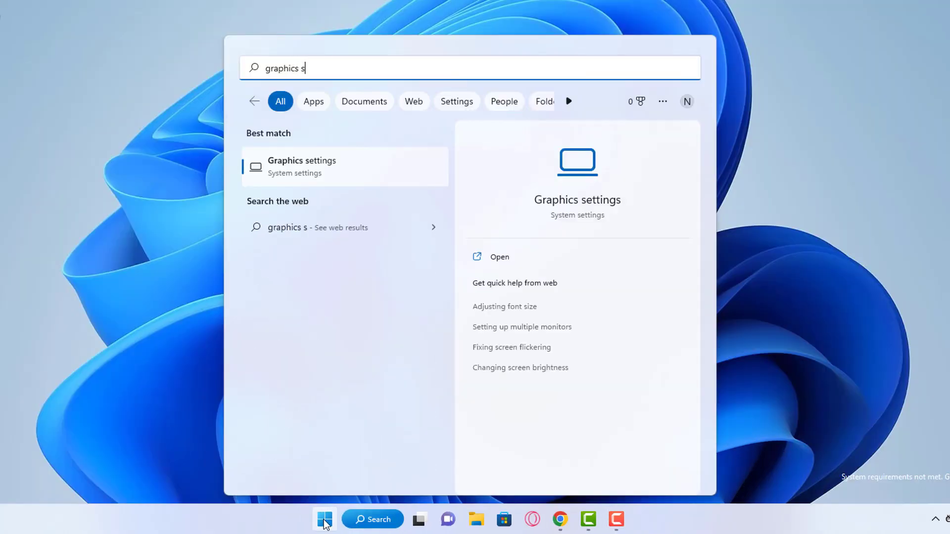
text(ettings)
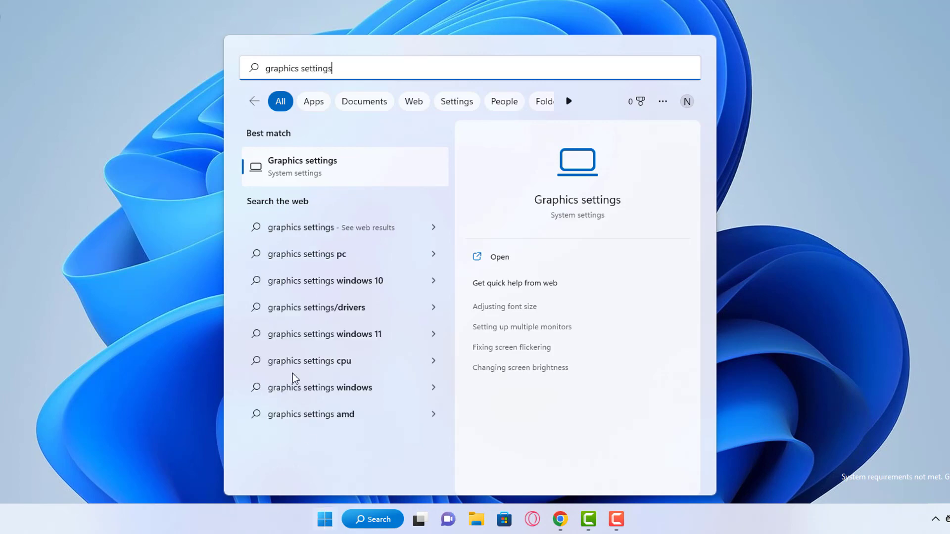
Step: Open the Graphics settings page, enlarge the window, and start adding an app
click(346, 165)
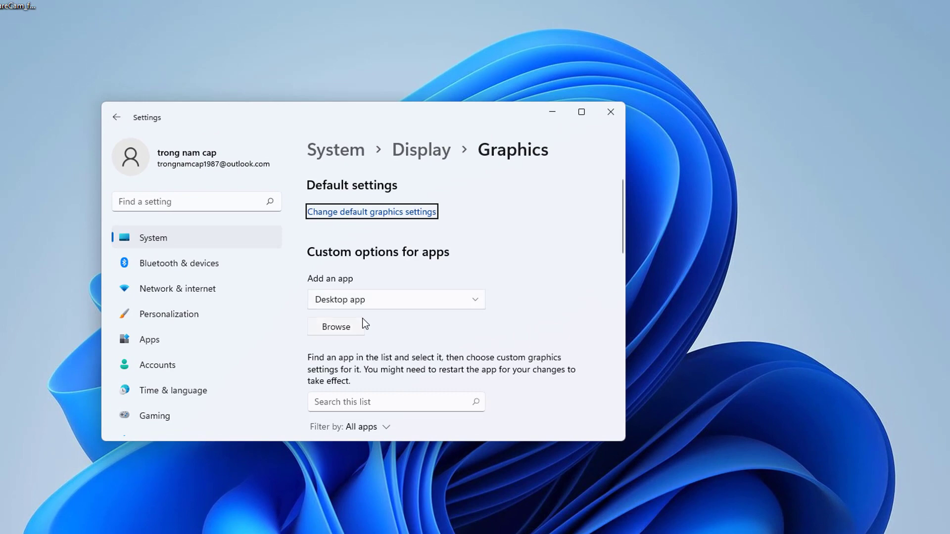
scroll(445, 341, down, 1)
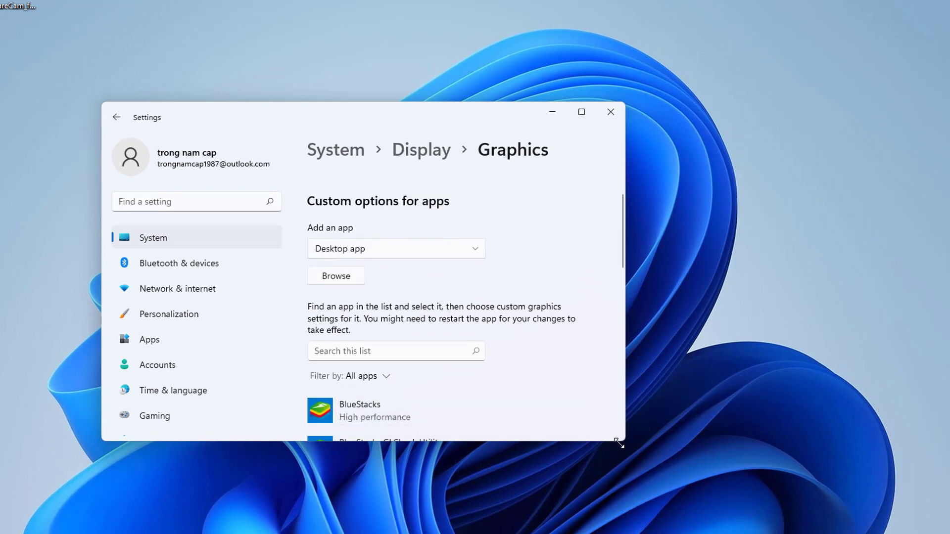
mouse_move(618, 444)
mouse_down()
mouse_move(640, 503)
mouse_move(694, 517)
mouse_up()
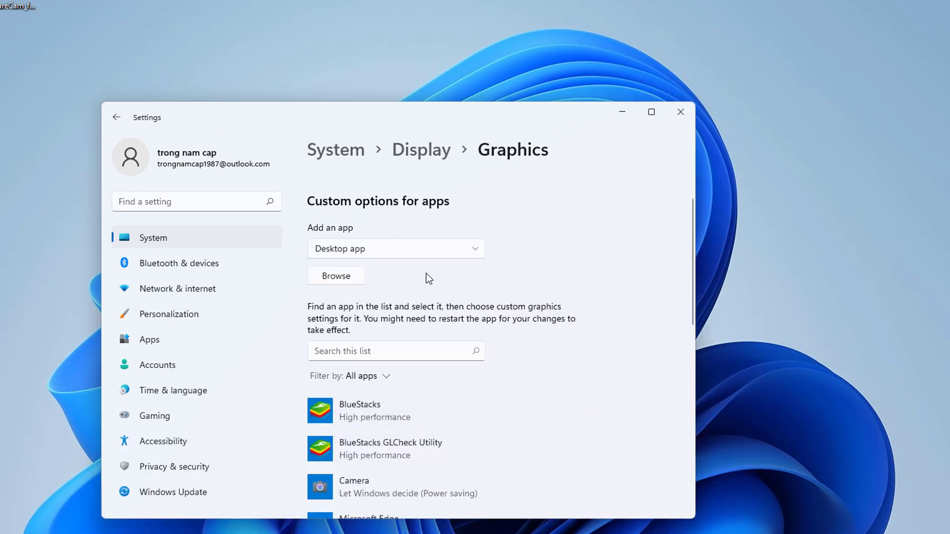
click(348, 274)
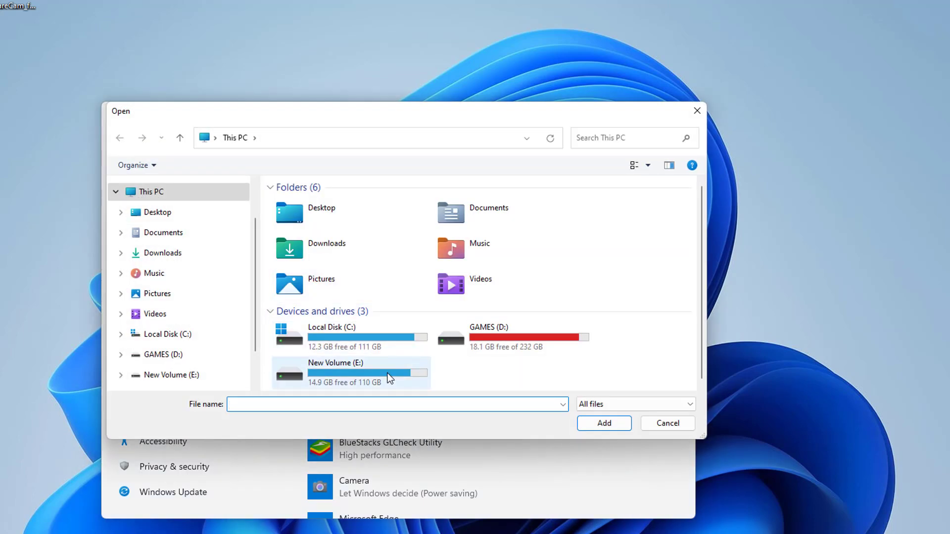
Step: Add VALORANT.exe from E:\Riot Games\VALORANT\live
click(388, 374)
double_click(387, 373)
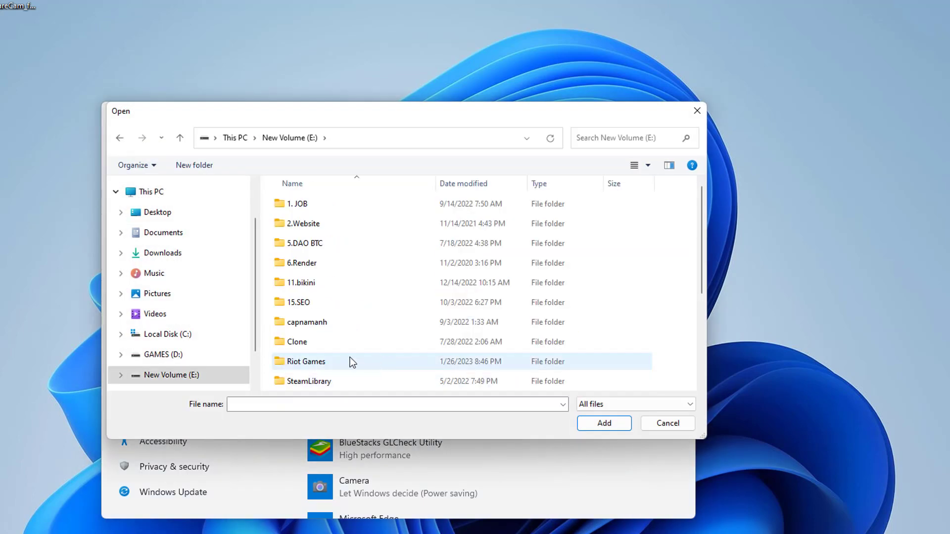
double_click(328, 363)
click(321, 227)
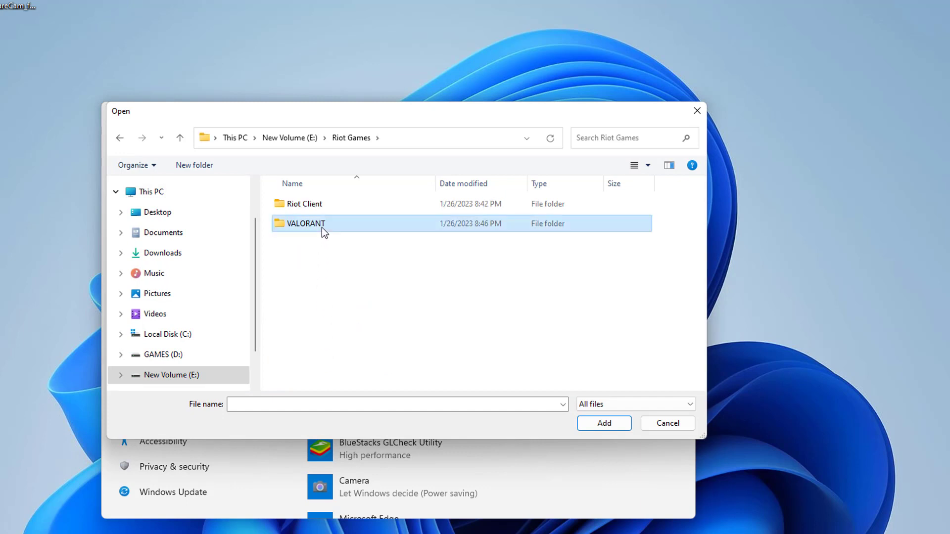
double_click(321, 227)
click(315, 204)
double_click(315, 203)
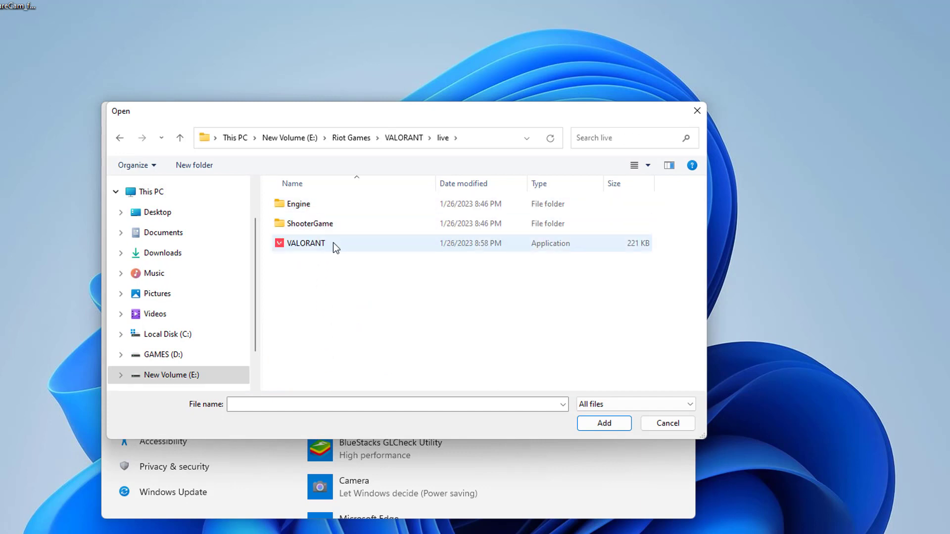
Step: Navigate into ShooterGame\Binaries\Win64 to reach the VALORANT-Win64-Shipping executable
double_click(333, 224)
click(318, 203)
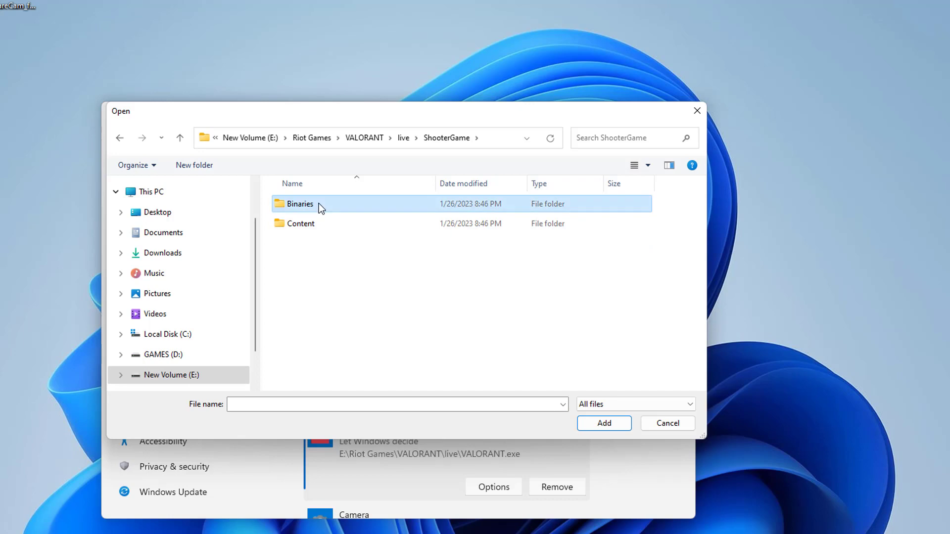
double_click(318, 203)
double_click(318, 203)
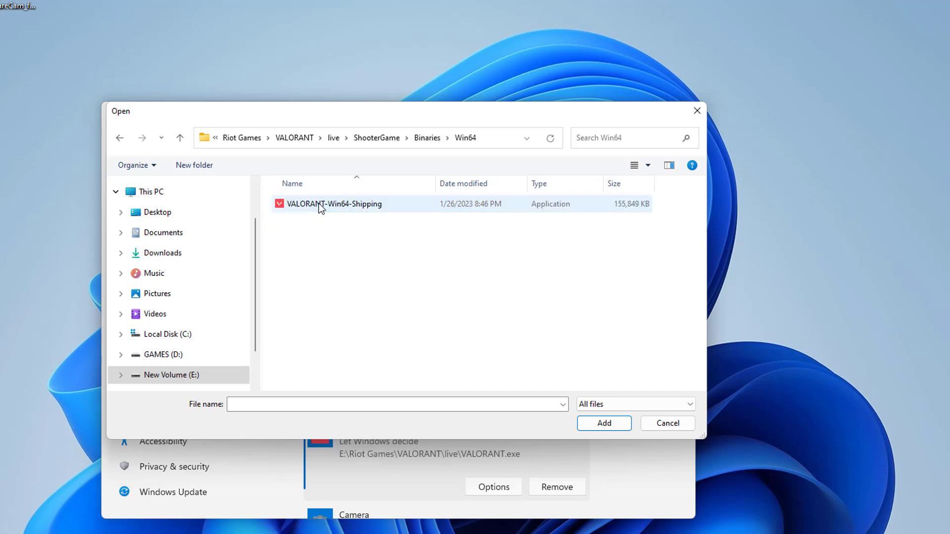
Step: Add VALORANT-Win64-Shipping and set VALORANT to High performance
double_click(361, 209)
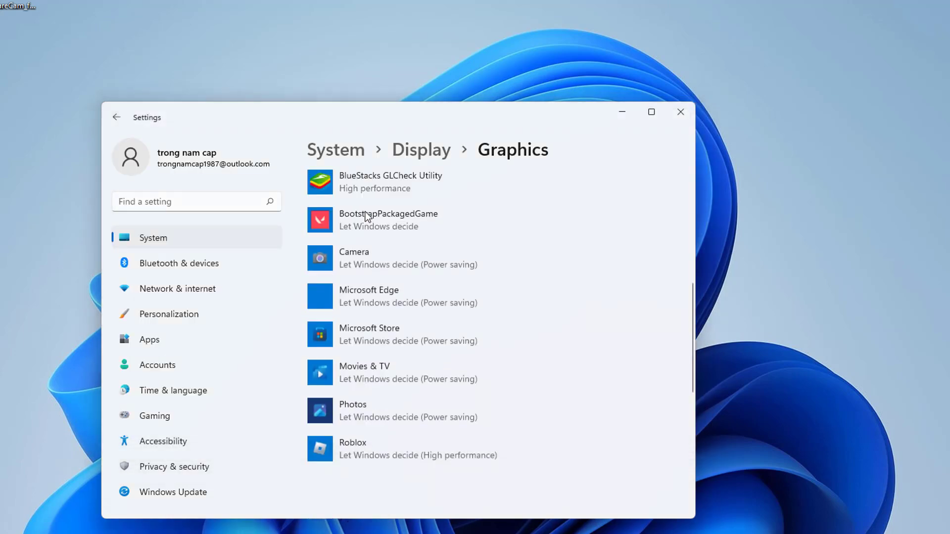
scroll(436, 446, down, 2)
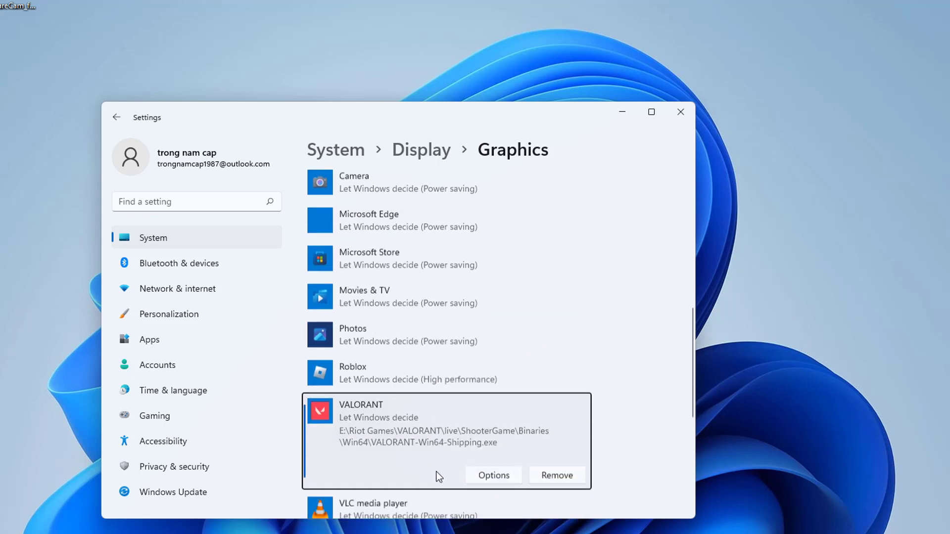
click(487, 449)
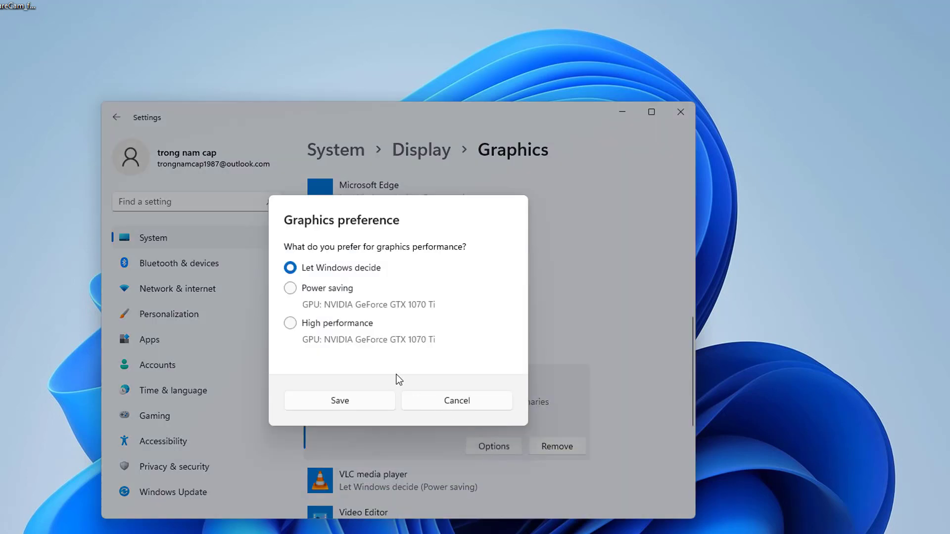
click(340, 323)
click(373, 402)
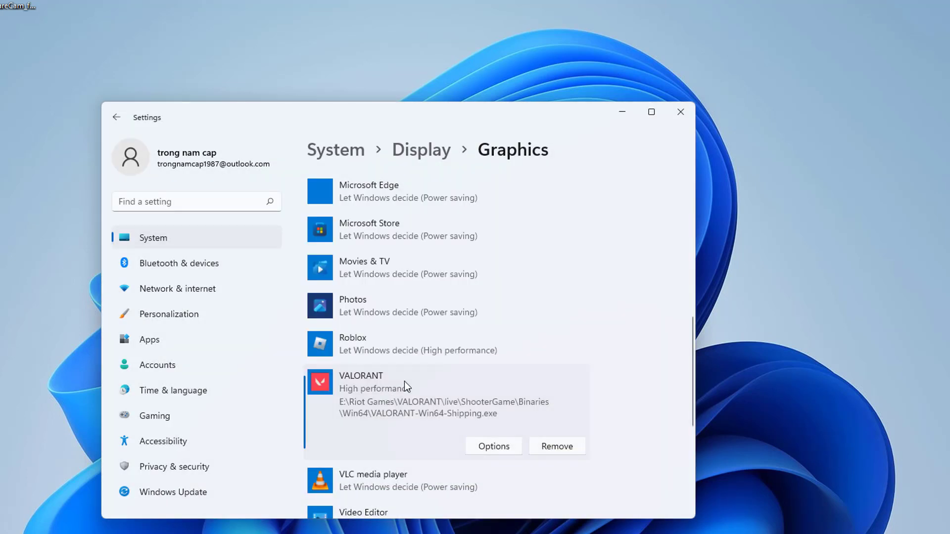
scroll(443, 365, up, 1)
scroll(423, 326, up, 2)
Step: Set BootstrapPackagedGame to High performance and close Settings
click(416, 270)
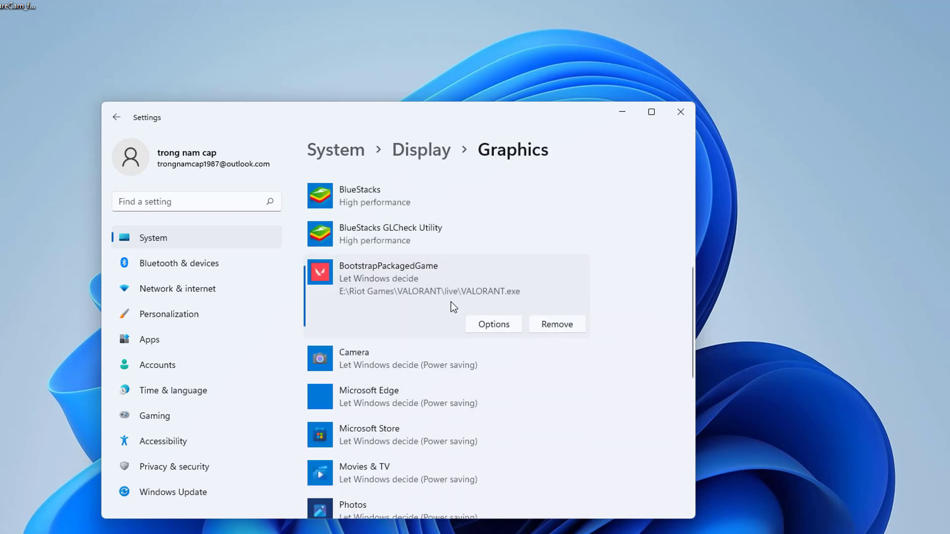
click(477, 331)
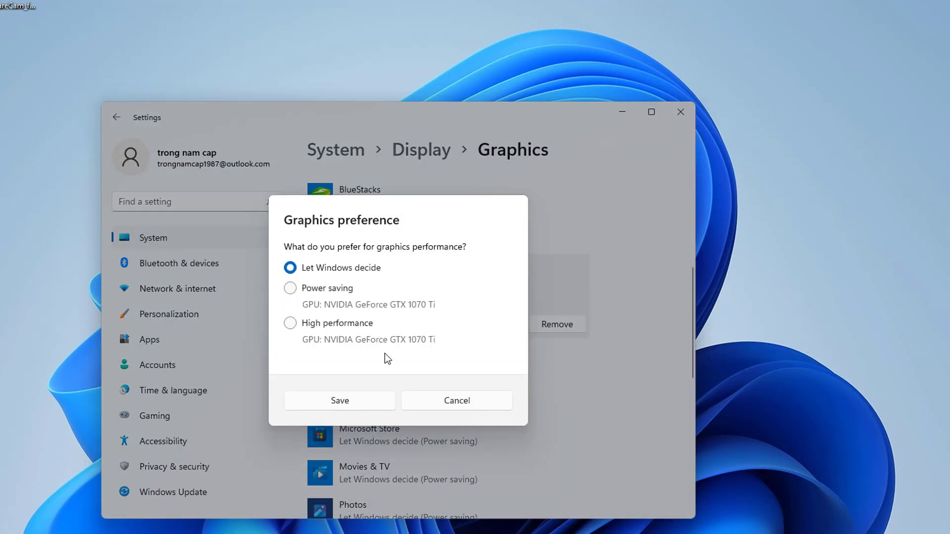
click(289, 323)
click(366, 398)
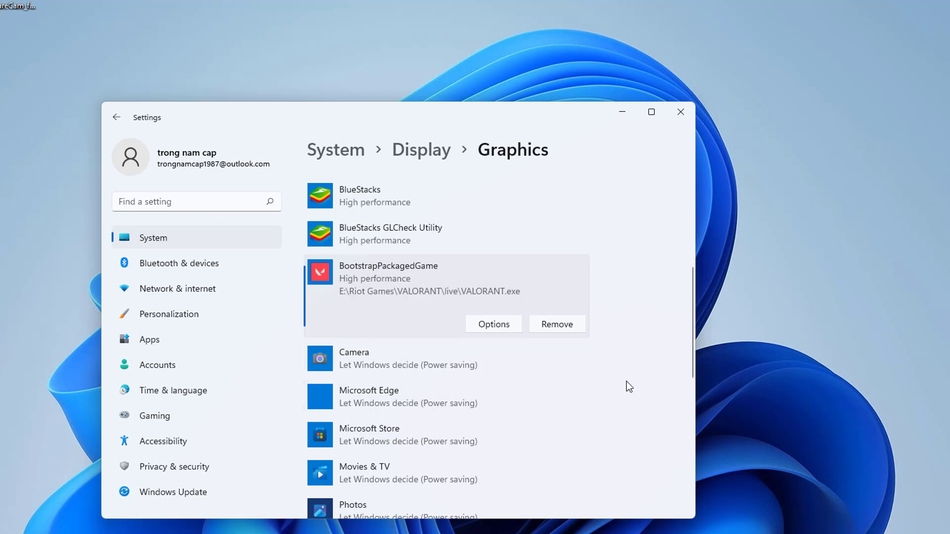
scroll(627, 381, down, 3)
click(677, 113)
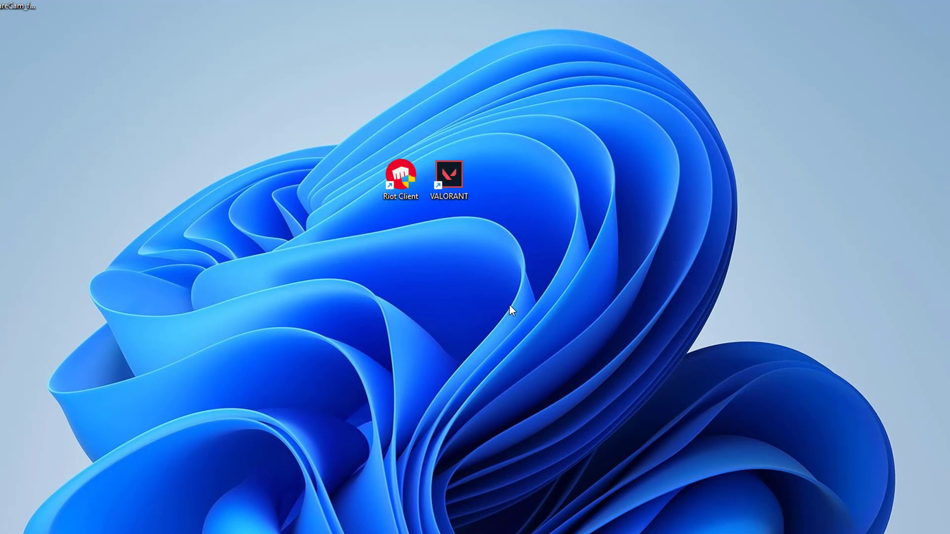
key(F5)
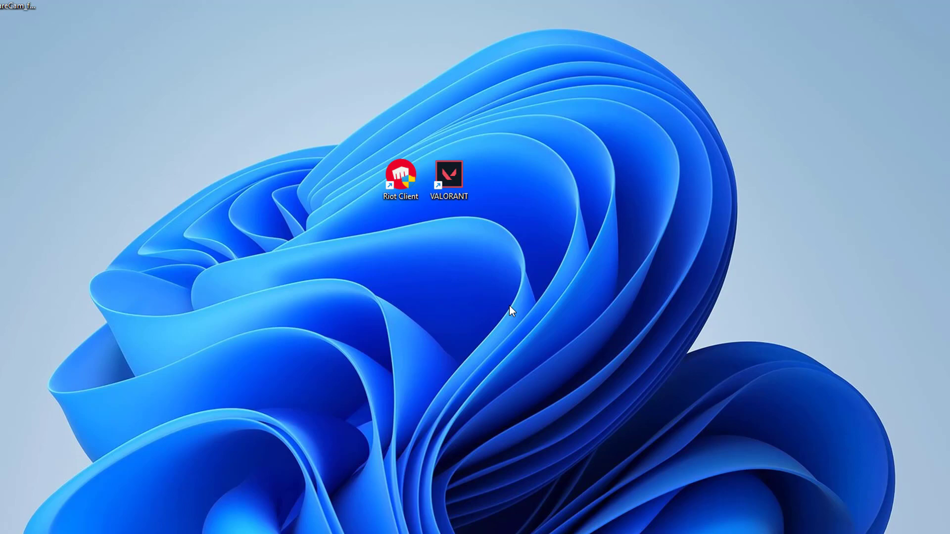